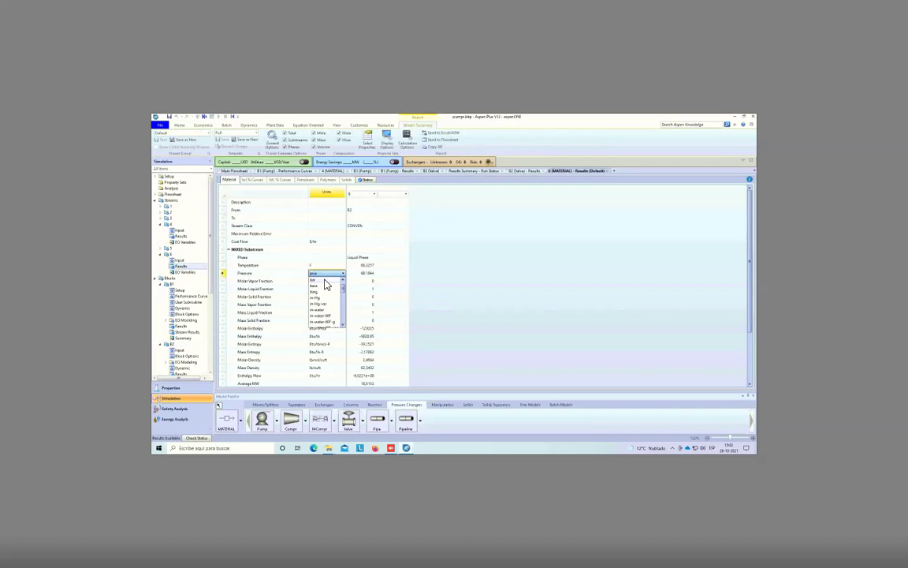
# Set the AnyDesk remote display to Reducido and open the simulation's Properties environment
pyautogui.click(235, 171)
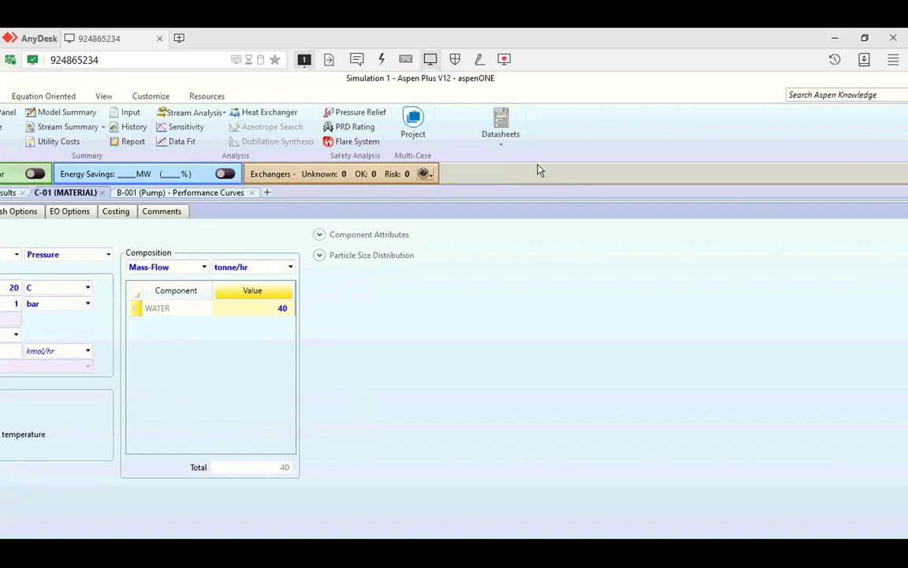
pyautogui.click(430, 59)
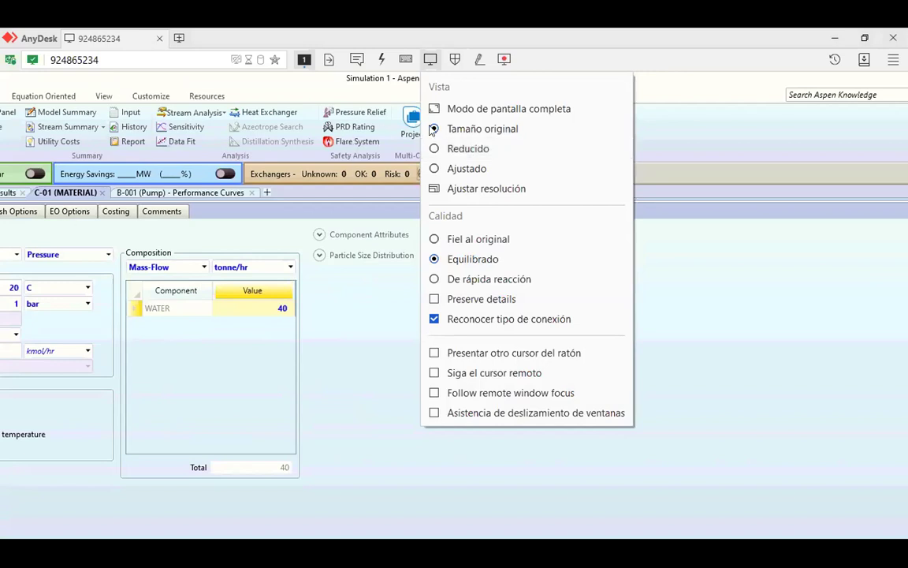
pyautogui.click(481, 150)
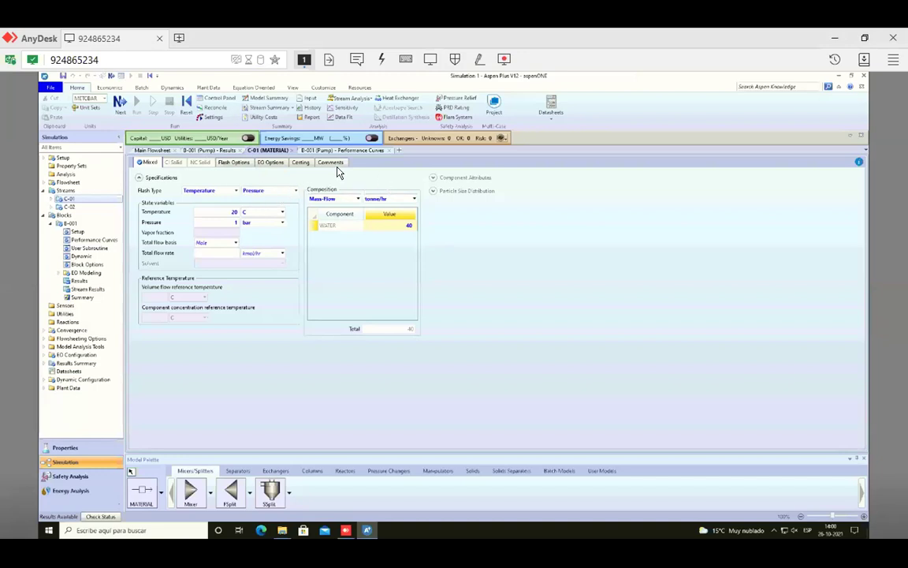
pyautogui.click(70, 447)
pyautogui.click(310, 151)
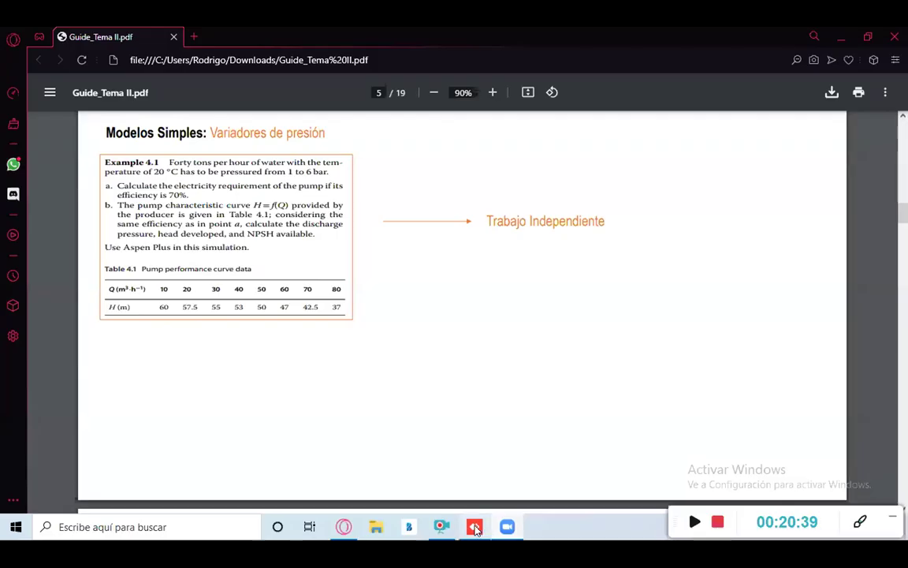
# Switch to the AnyDesk session and select IAPWS-95 as the base property method
pyautogui.click(474, 527)
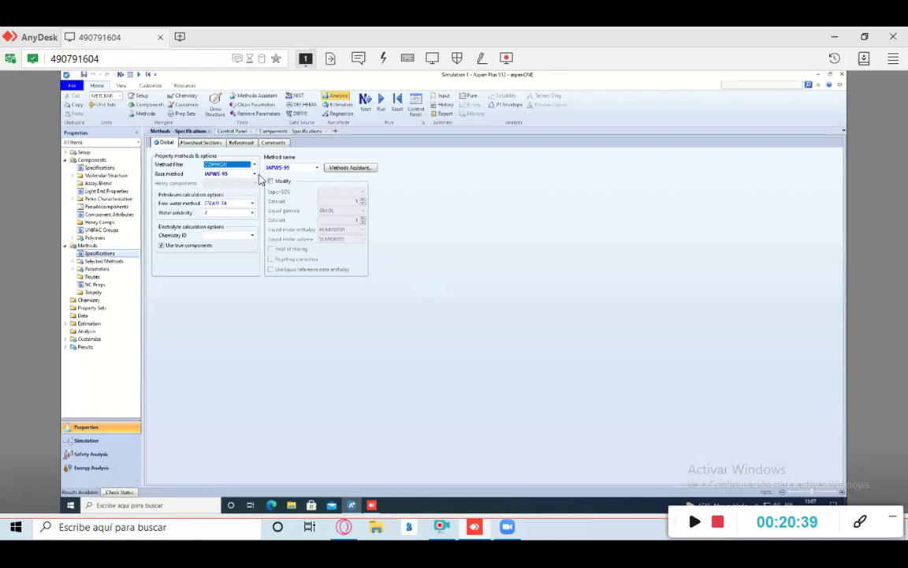
pyautogui.click(253, 175)
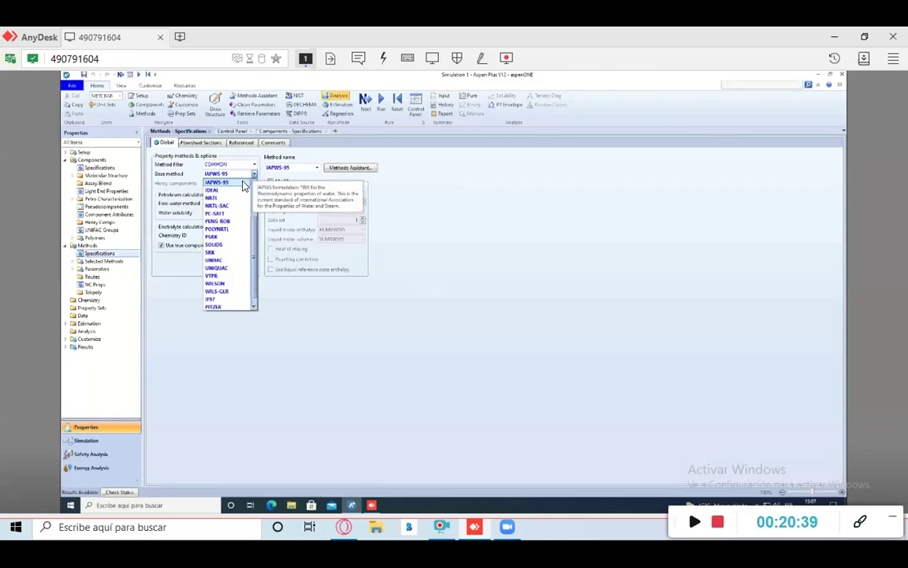
pyautogui.click(244, 184)
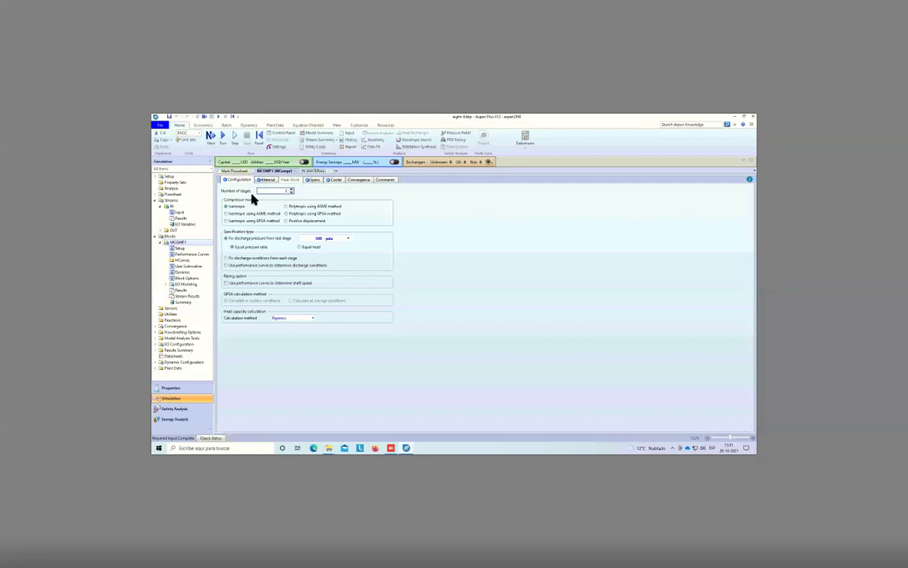
# Review the inlet stream IN's conditions and composition, and return to the MCOMP1 compressor configuration
pyautogui.click(234, 170)
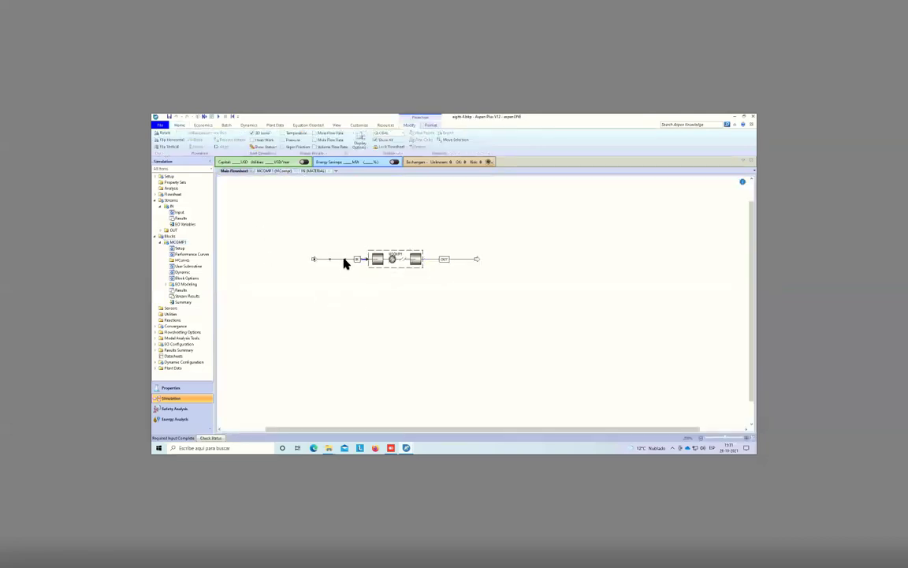
pyautogui.doubleClick(344, 259)
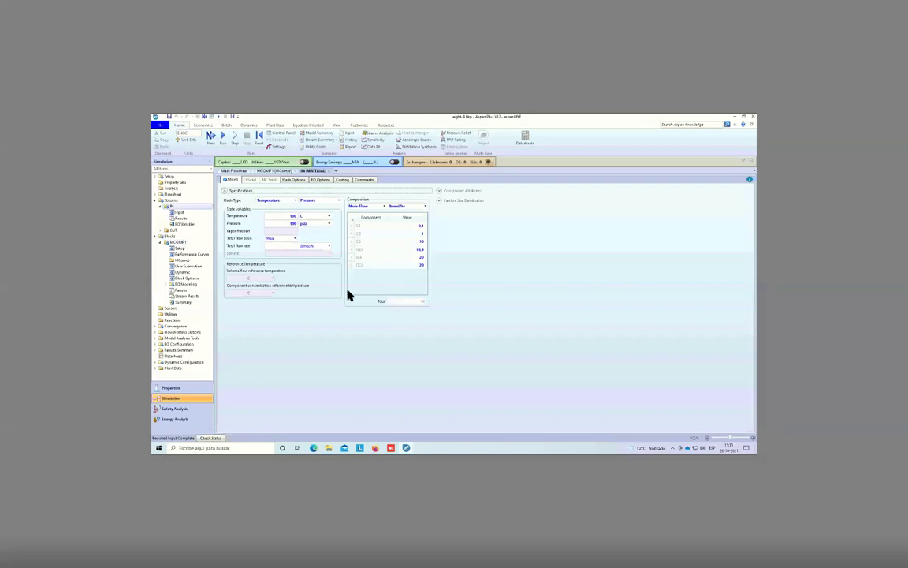
pyautogui.click(272, 171)
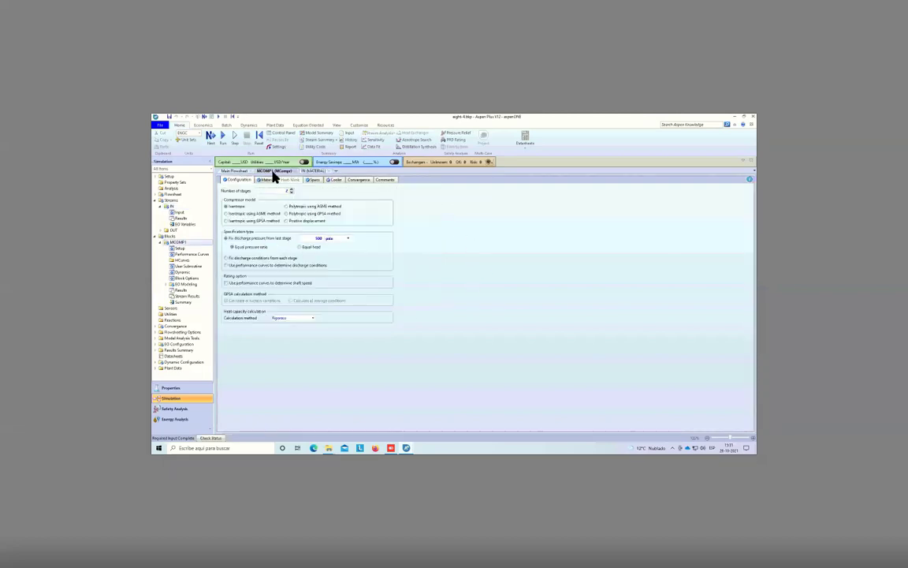
# Show the Model Palette on the main flowsheet and display its Pressure Changes models
pyautogui.click(336, 124)
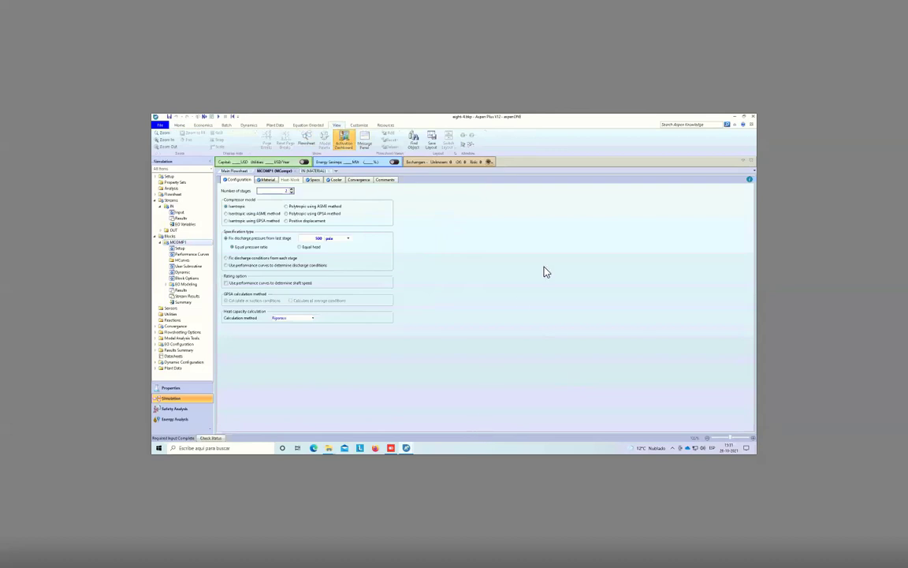
pyautogui.click(234, 172)
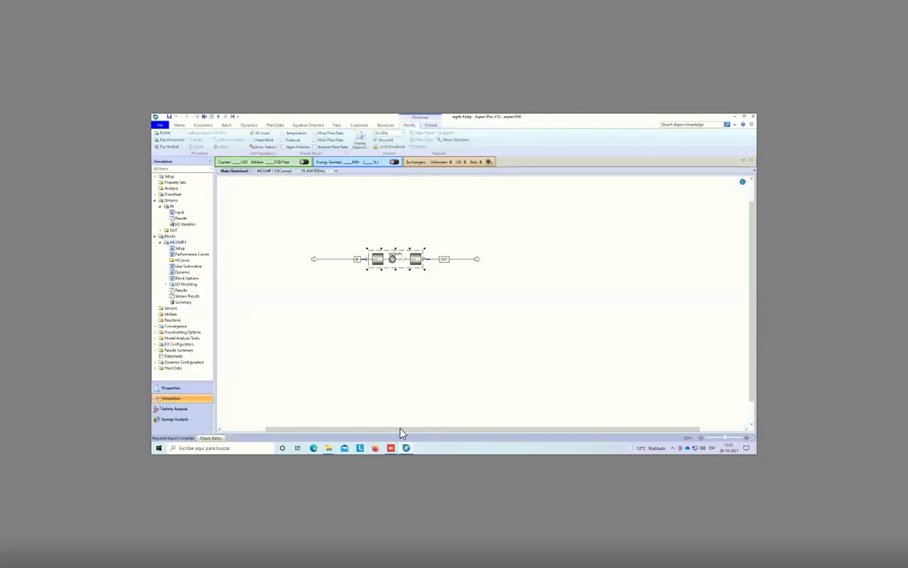
pyautogui.click(337, 126)
pyautogui.click(324, 138)
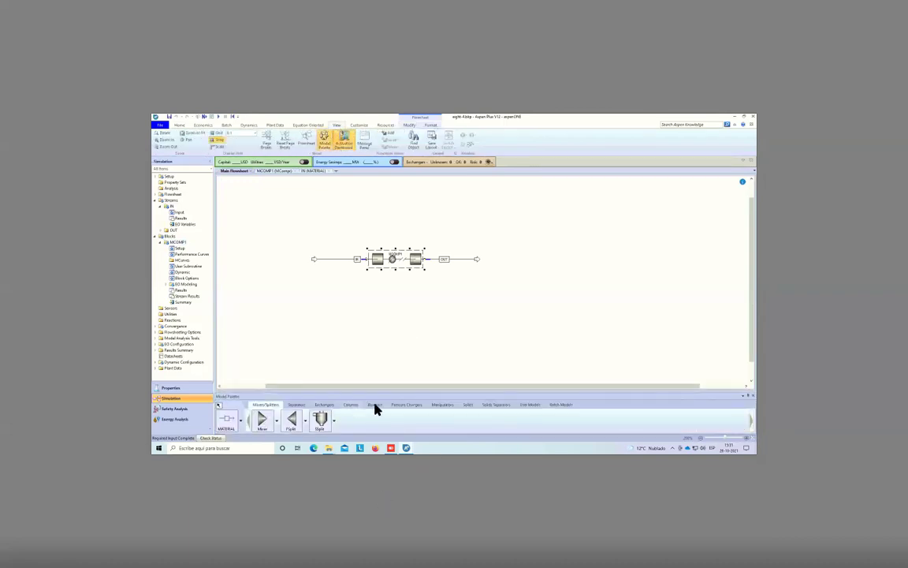
pyautogui.click(408, 405)
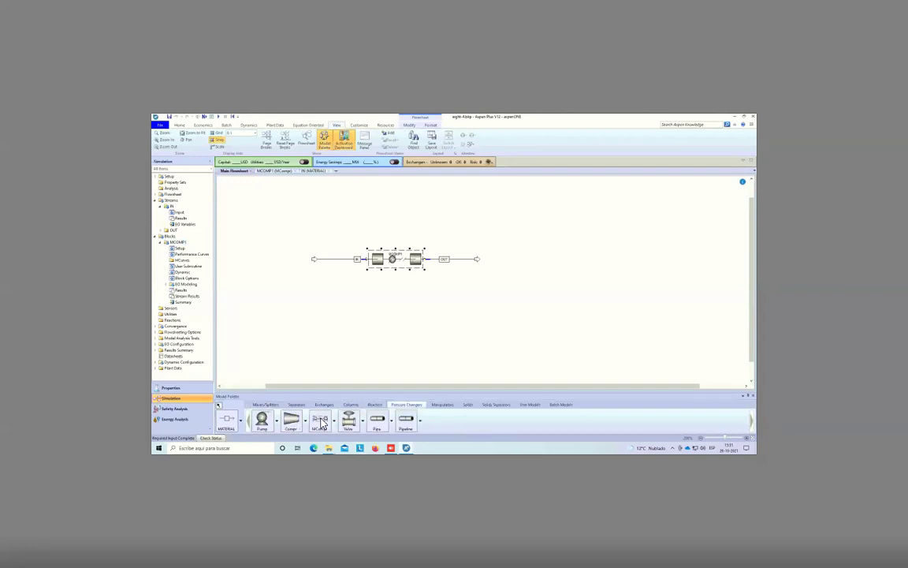
# Open the MCOMP1 block from the flowsheet and review its number of stages and material stream assignments
pyautogui.doubleClick(409, 266)
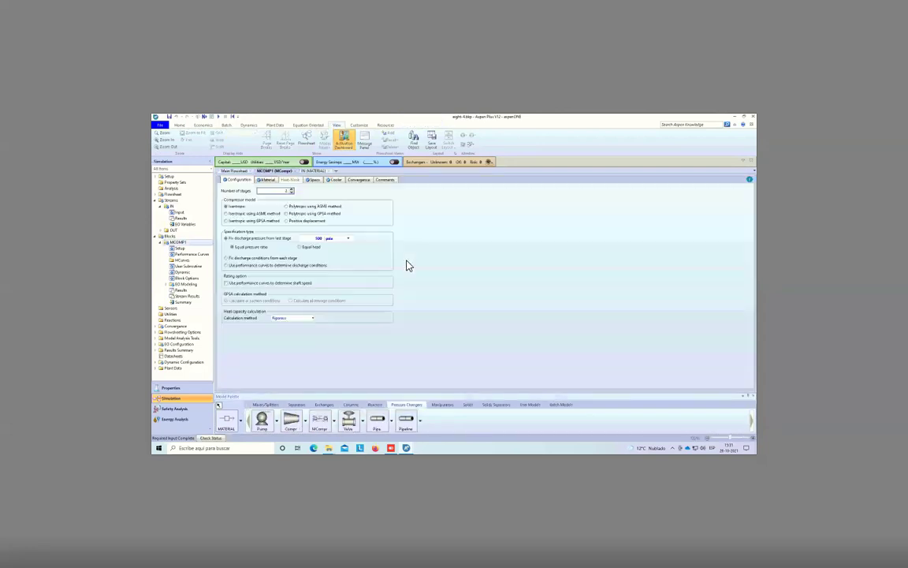
pyautogui.click(290, 188)
pyautogui.click(267, 180)
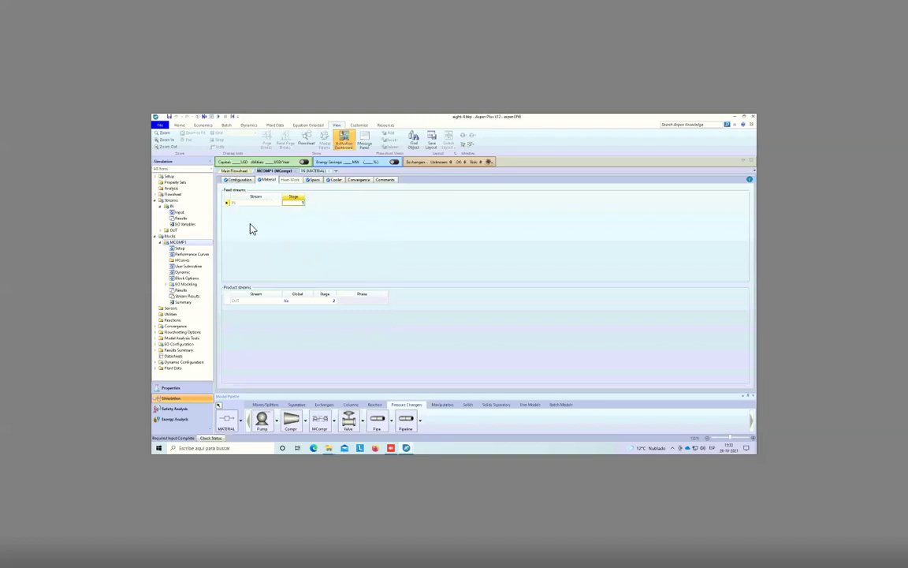
# Rename the inlet stream IN as FEED on the flowsheet and open its input specifications
pyautogui.click(234, 170)
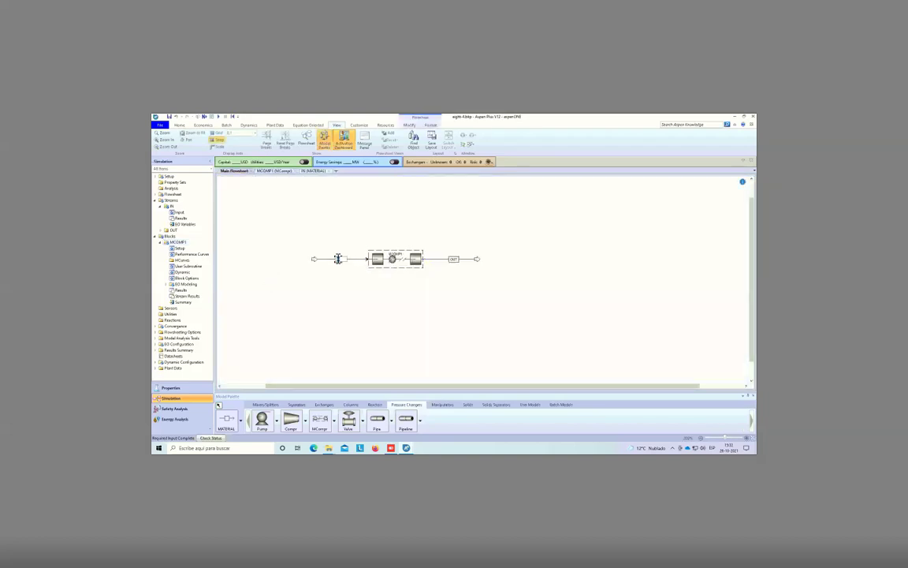
pyautogui.write('FEED')
pyautogui.press('Return')
pyautogui.click(314, 171)
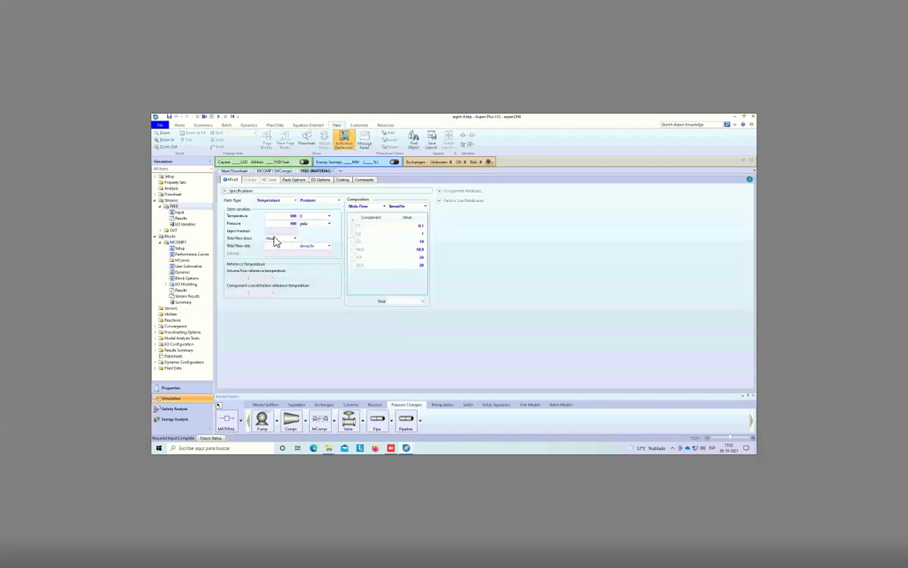
# Examine MCOMP1's stage efficiencies and cooler duty and pressure drop specifications, close its form and return to the main flowsheet
pyautogui.click(264, 171)
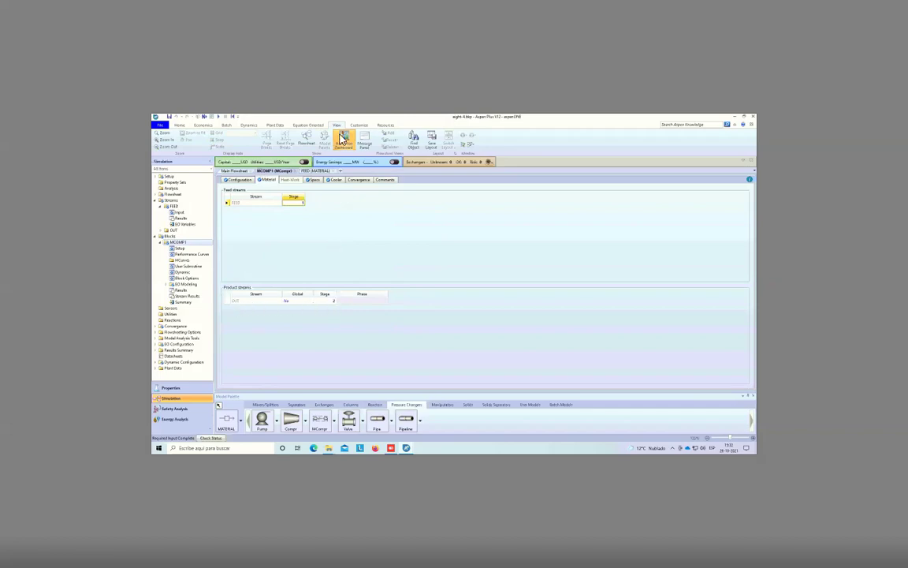
pyautogui.click(313, 181)
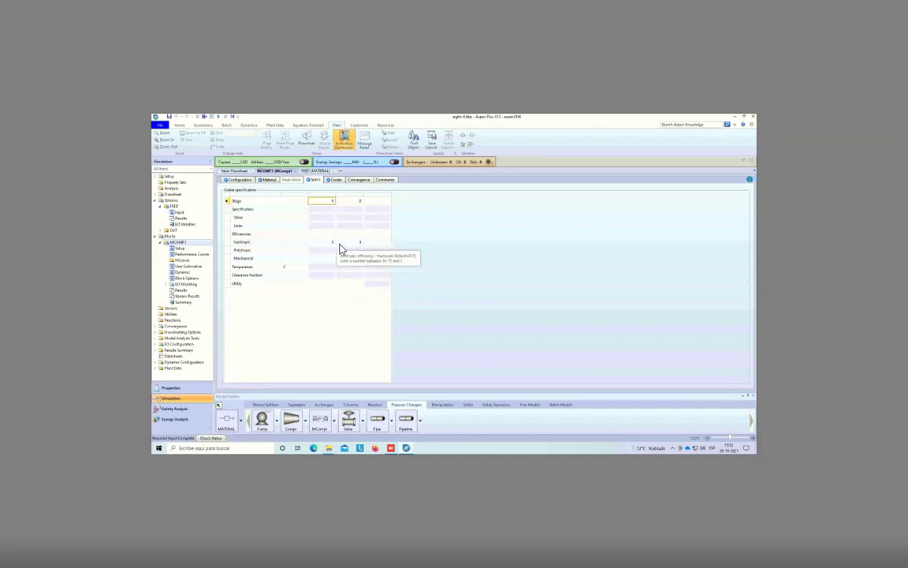
pyautogui.click(338, 180)
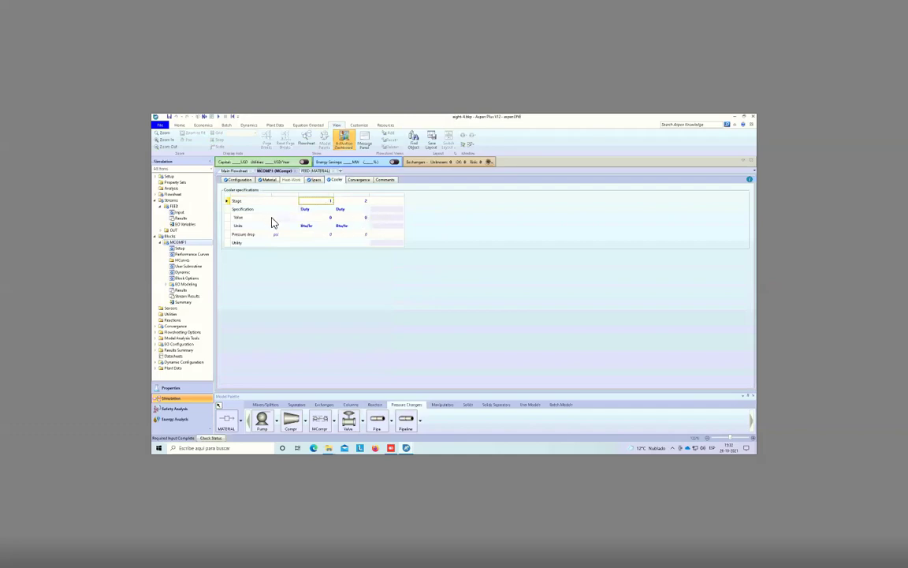
pyautogui.click(317, 218)
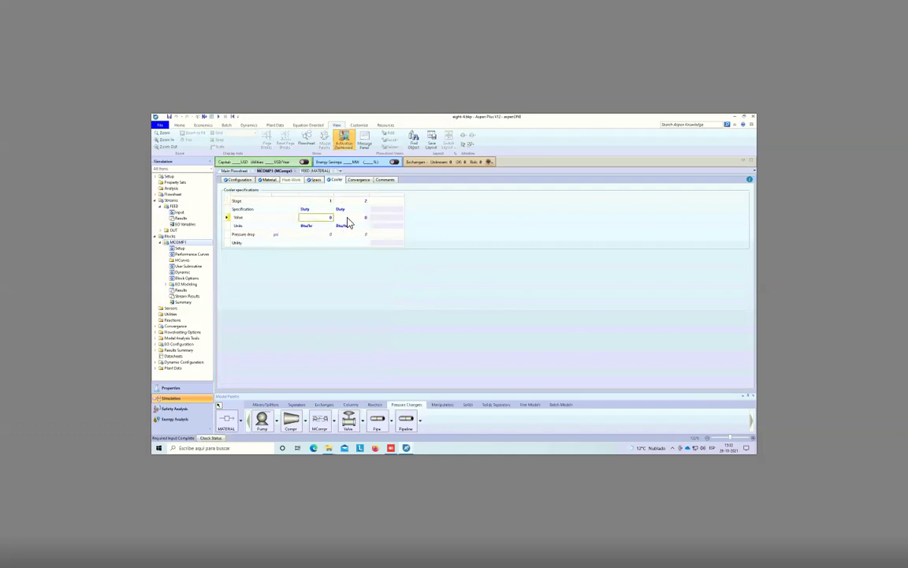
pyautogui.click(312, 235)
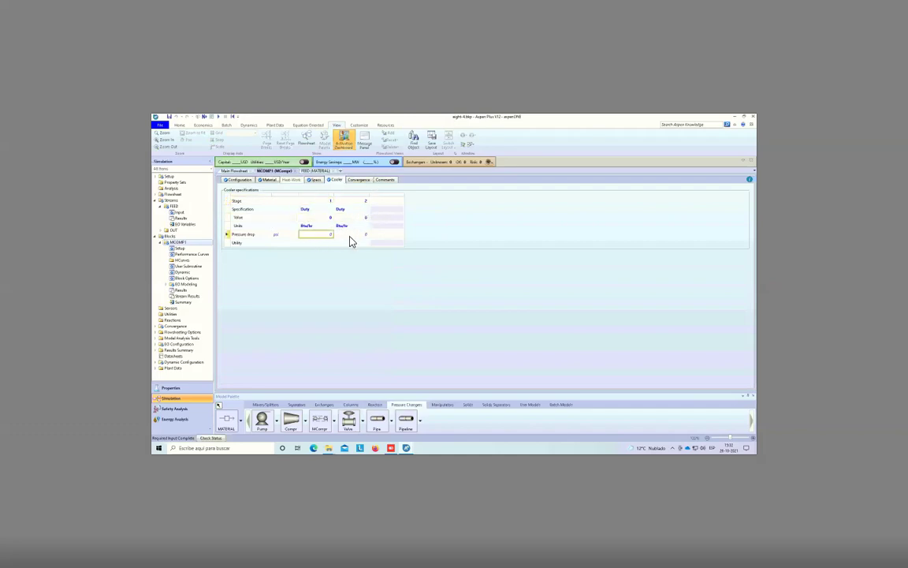
pyautogui.click(341, 275)
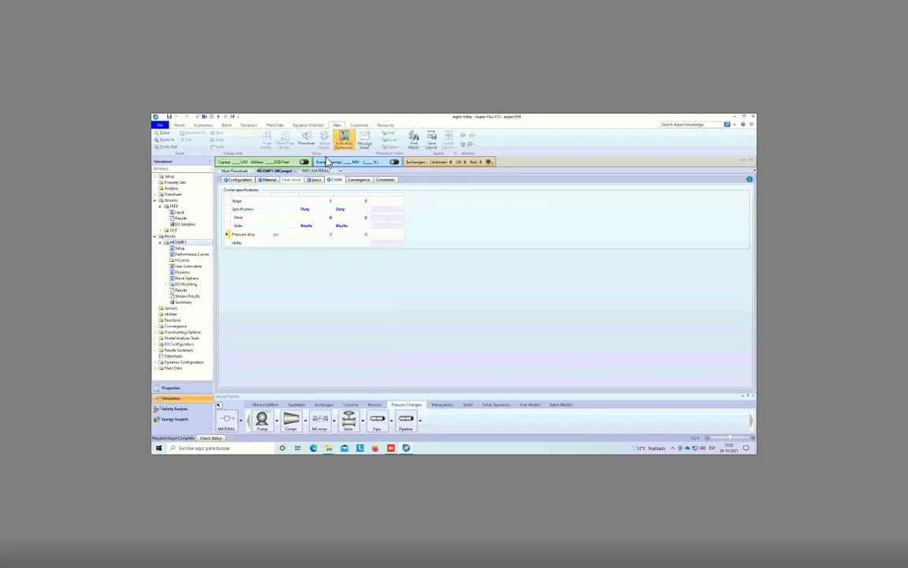
pyautogui.click(295, 171)
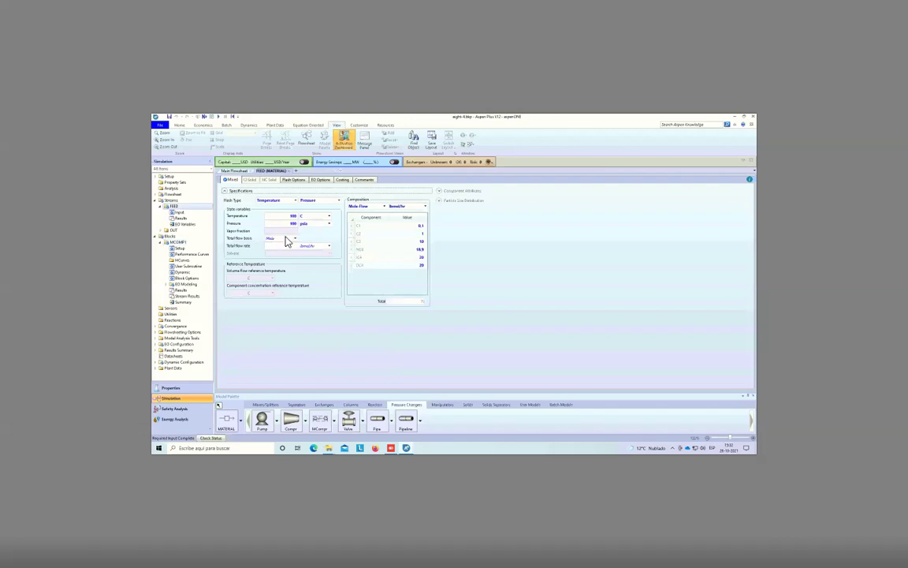
pyautogui.click(233, 170)
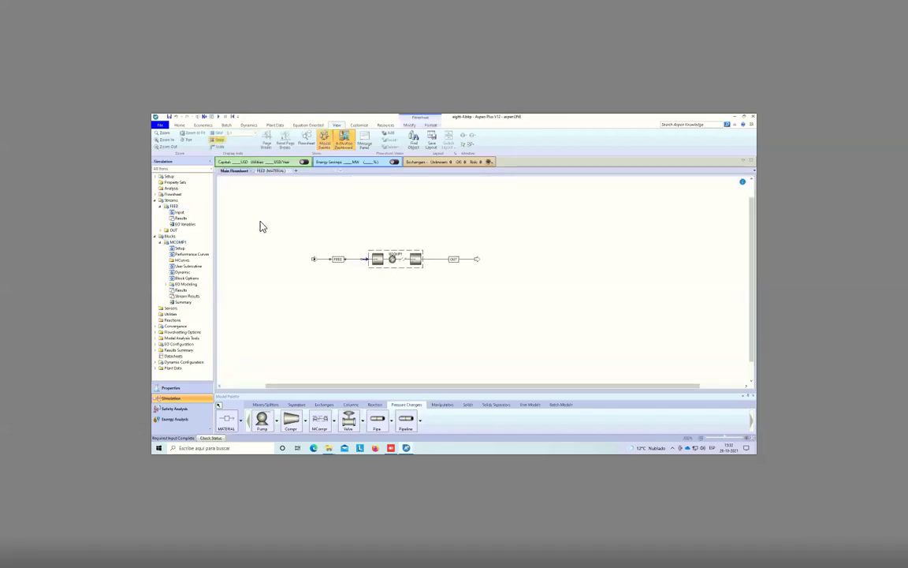